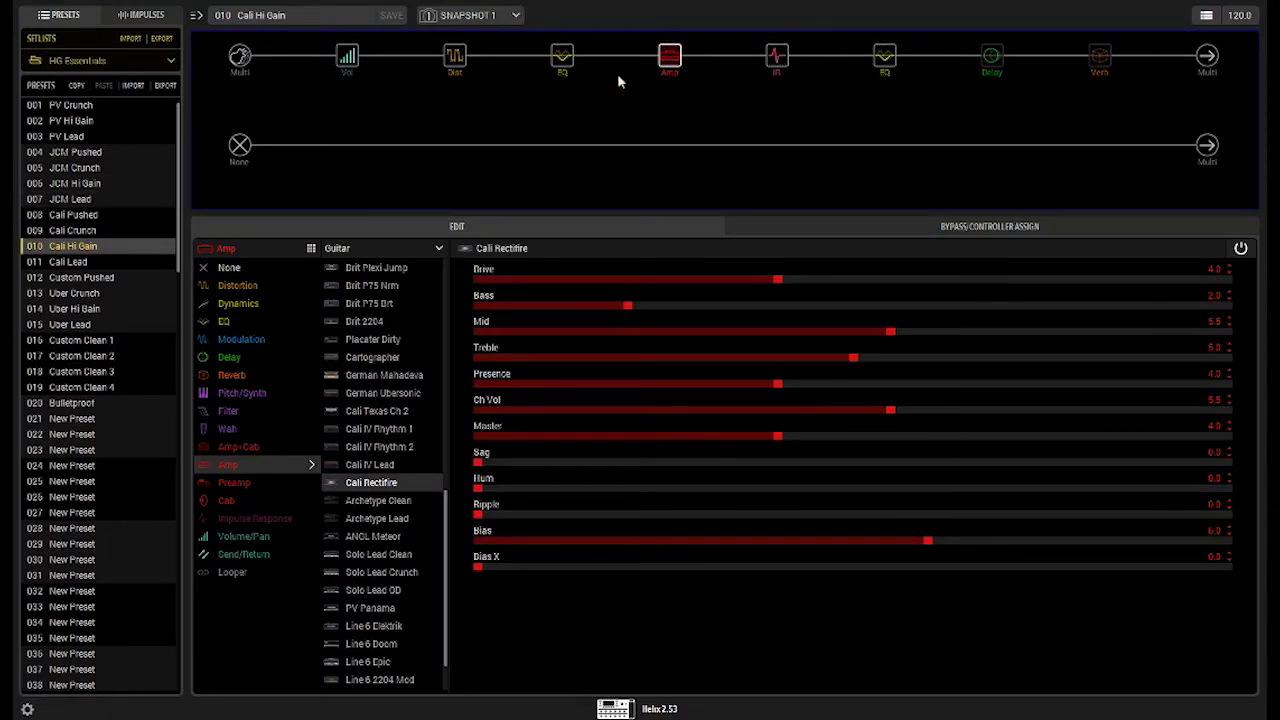
Step: Show the Cali Hi Gain IR block's settings, then load preset 020 Bulletproof
left_click(775, 58)
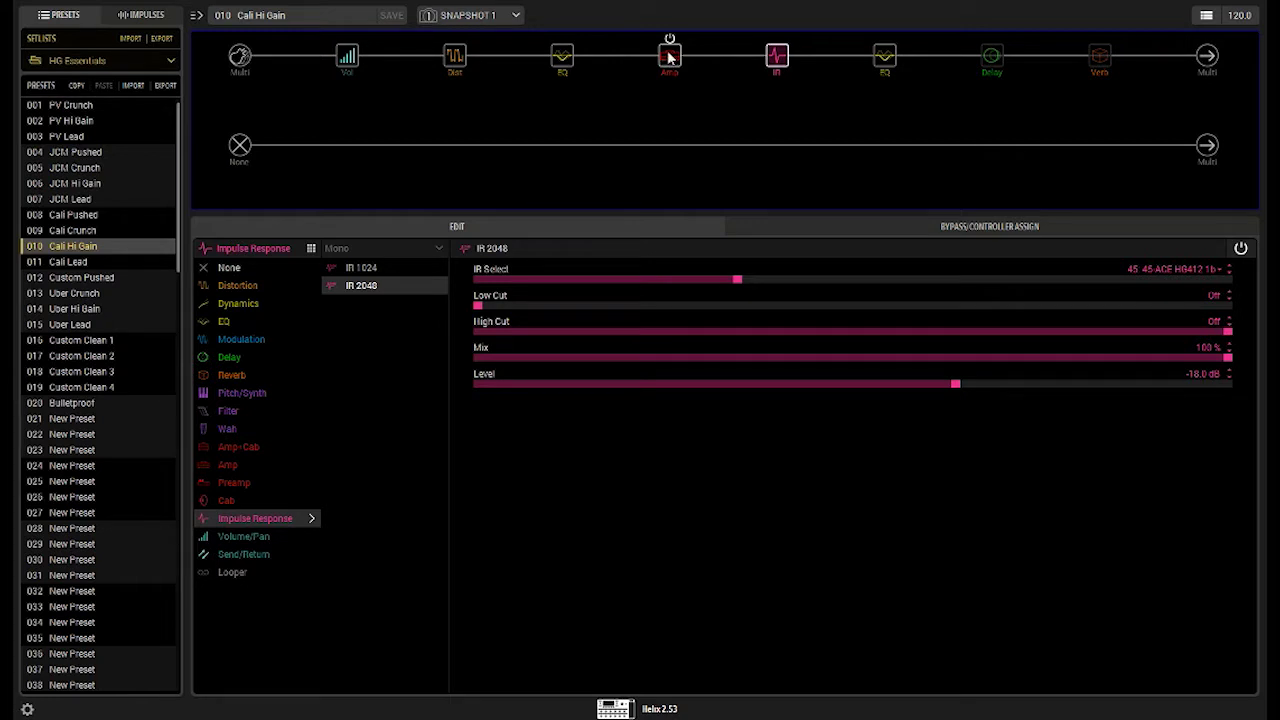
left_click(75, 403)
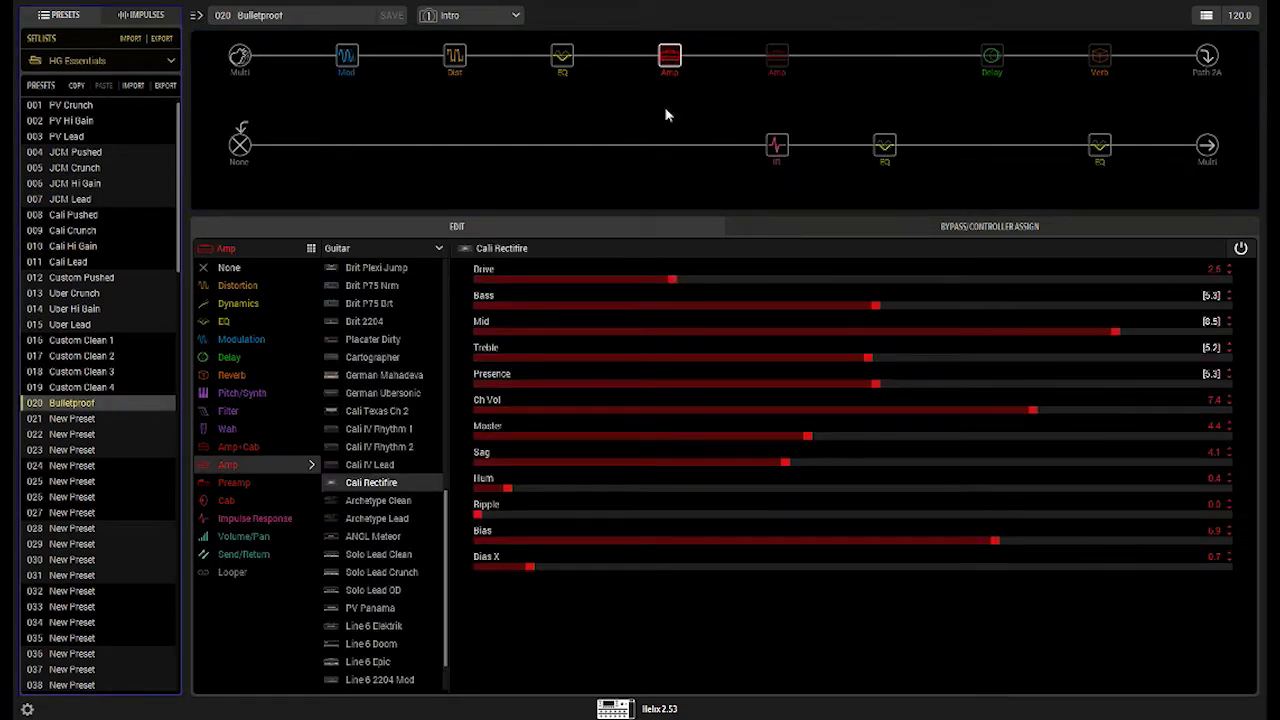
Step: Inspect the US Small Tweed and Cali Rectifire amps, Gray Flanger, path-2 Low/High Cut EQ, and snapshots
mouse_move(776, 67)
left_click(782, 58)
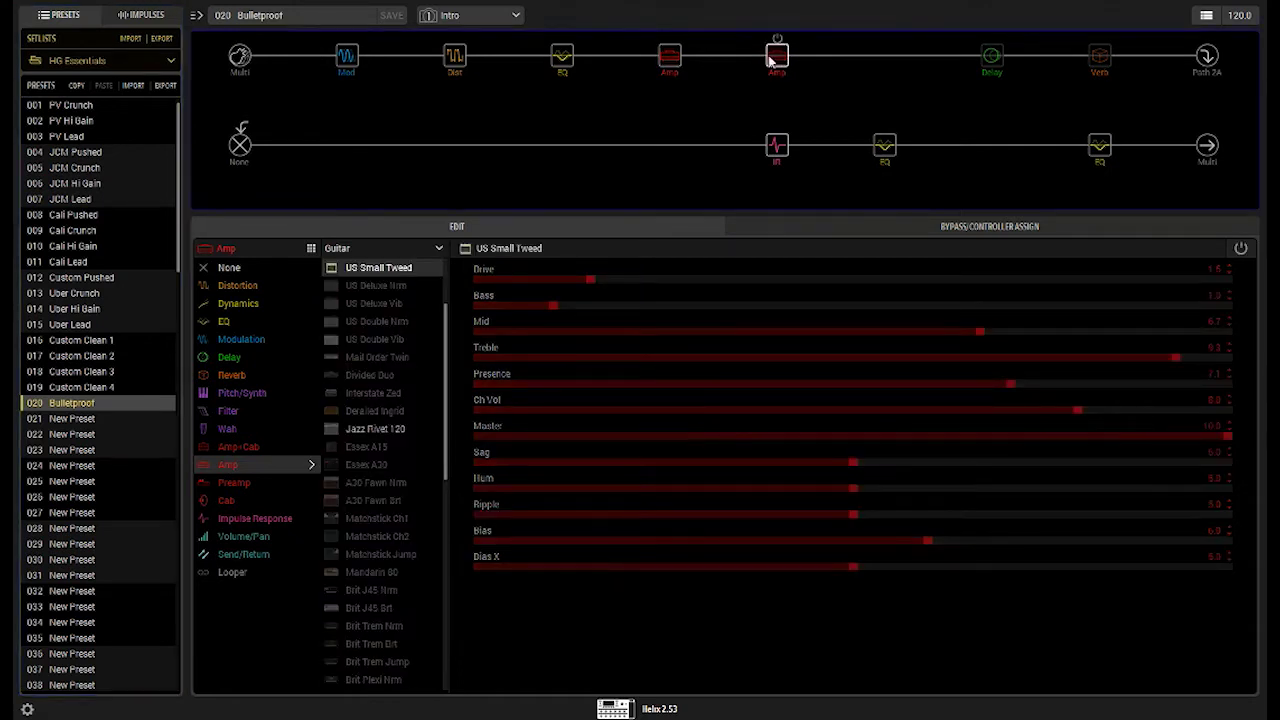
left_click(669, 58)
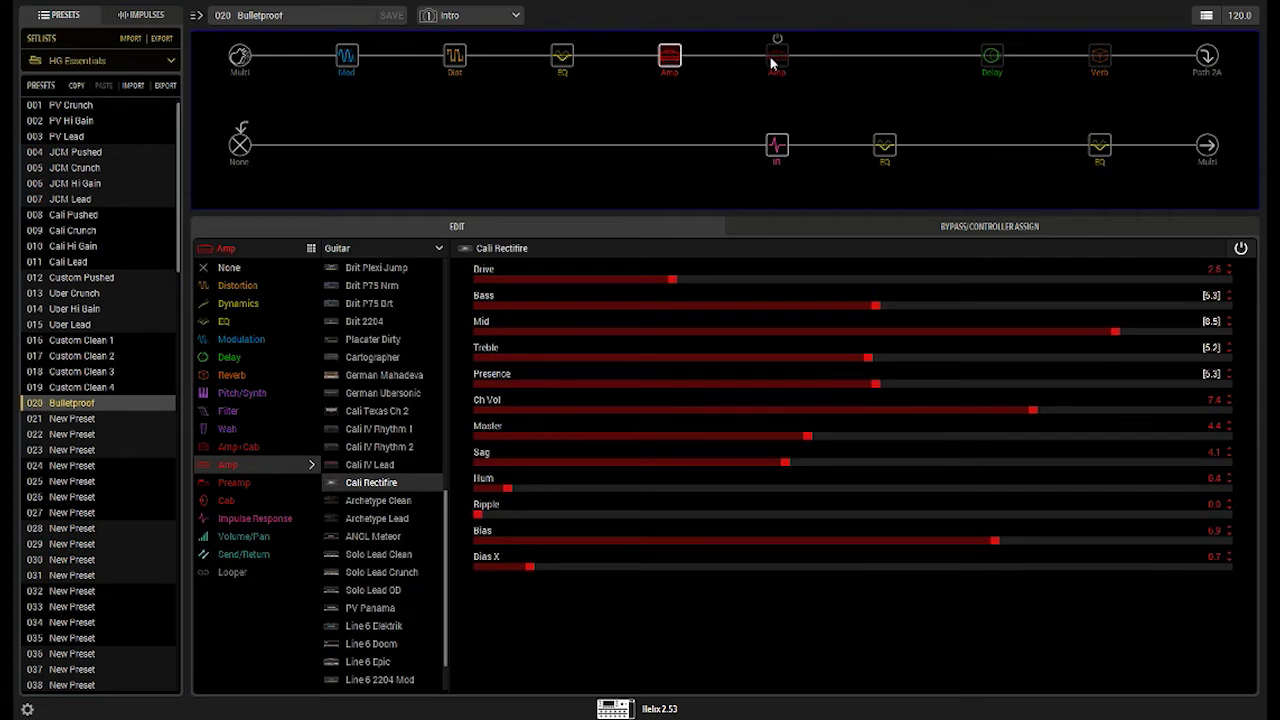
left_click(349, 58)
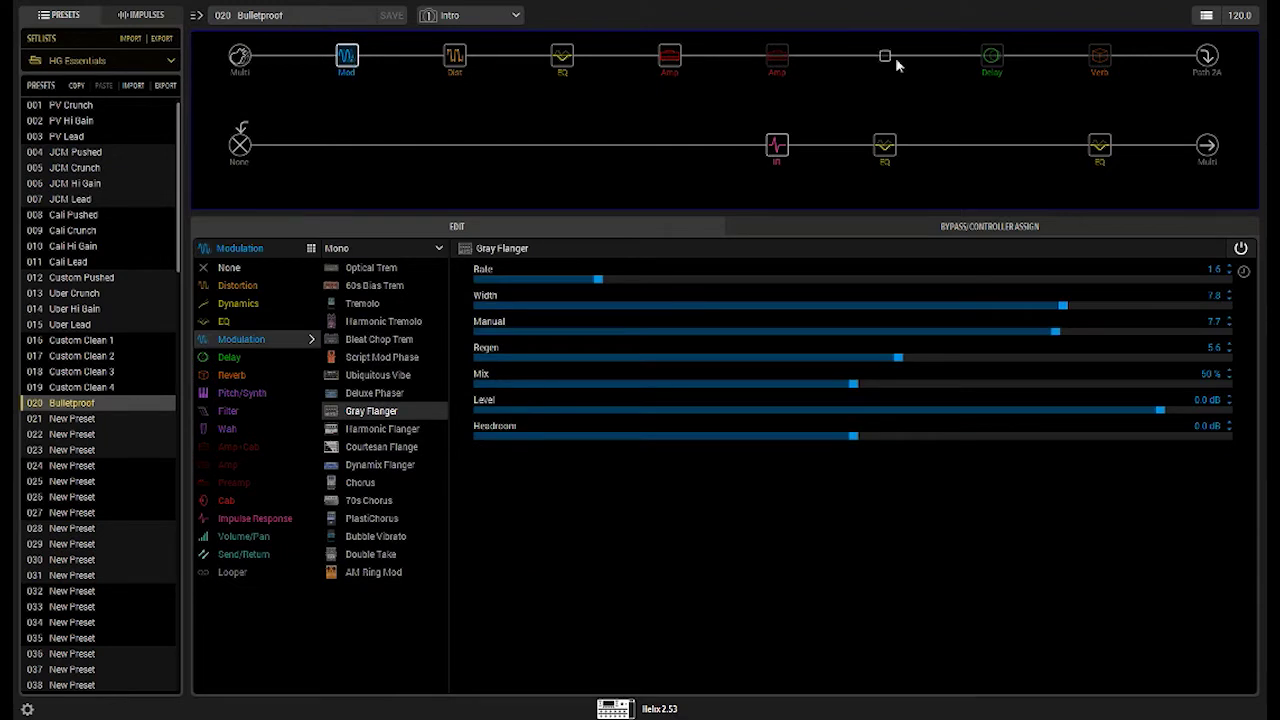
left_click(1100, 148)
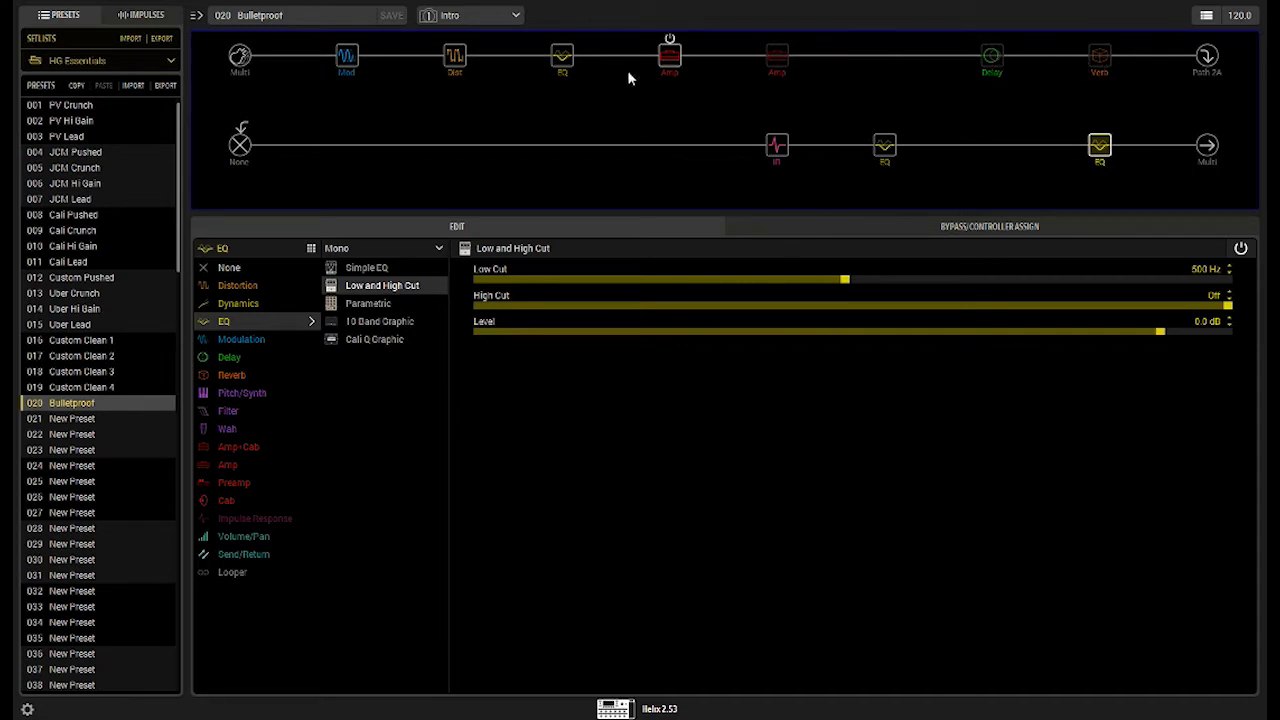
left_click(516, 15)
left_click(450, 15)
Step: Check the Gray Flanger, path-2 Cut EQ and Cali Q Graphic EQ, then the Leads amp settings
mouse_move(371, 67)
left_click(347, 62)
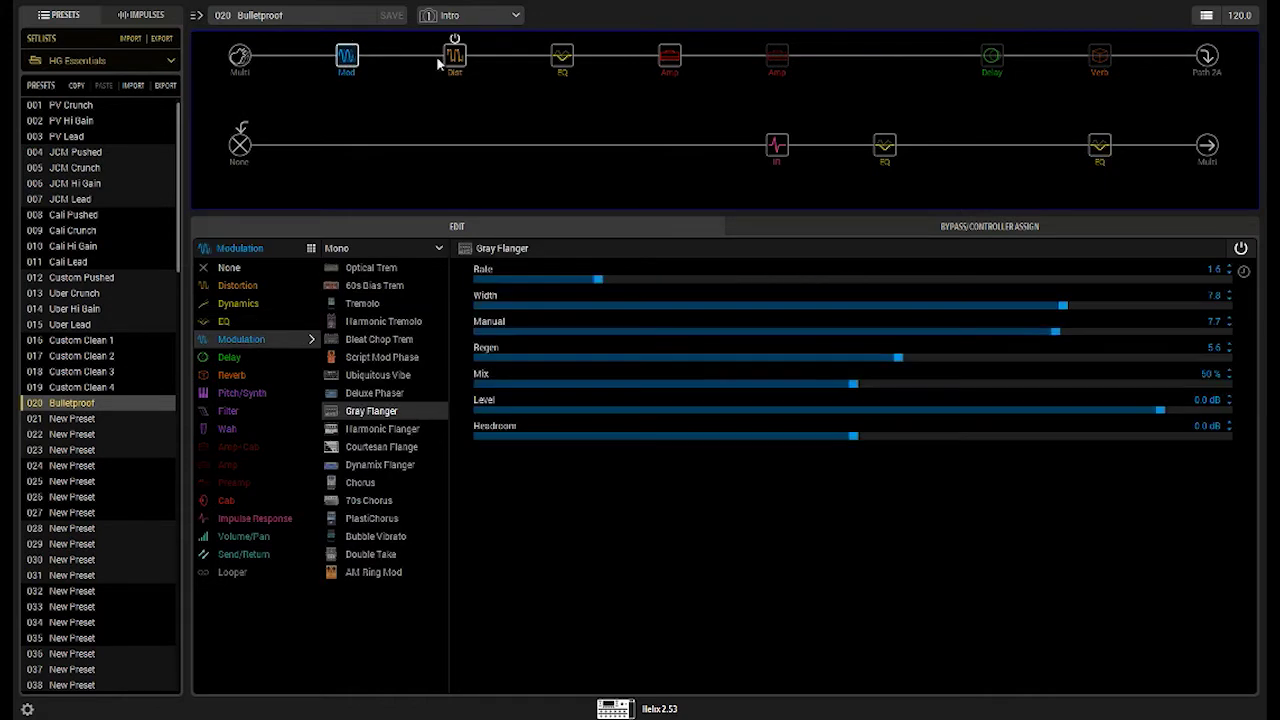
left_click(1097, 148)
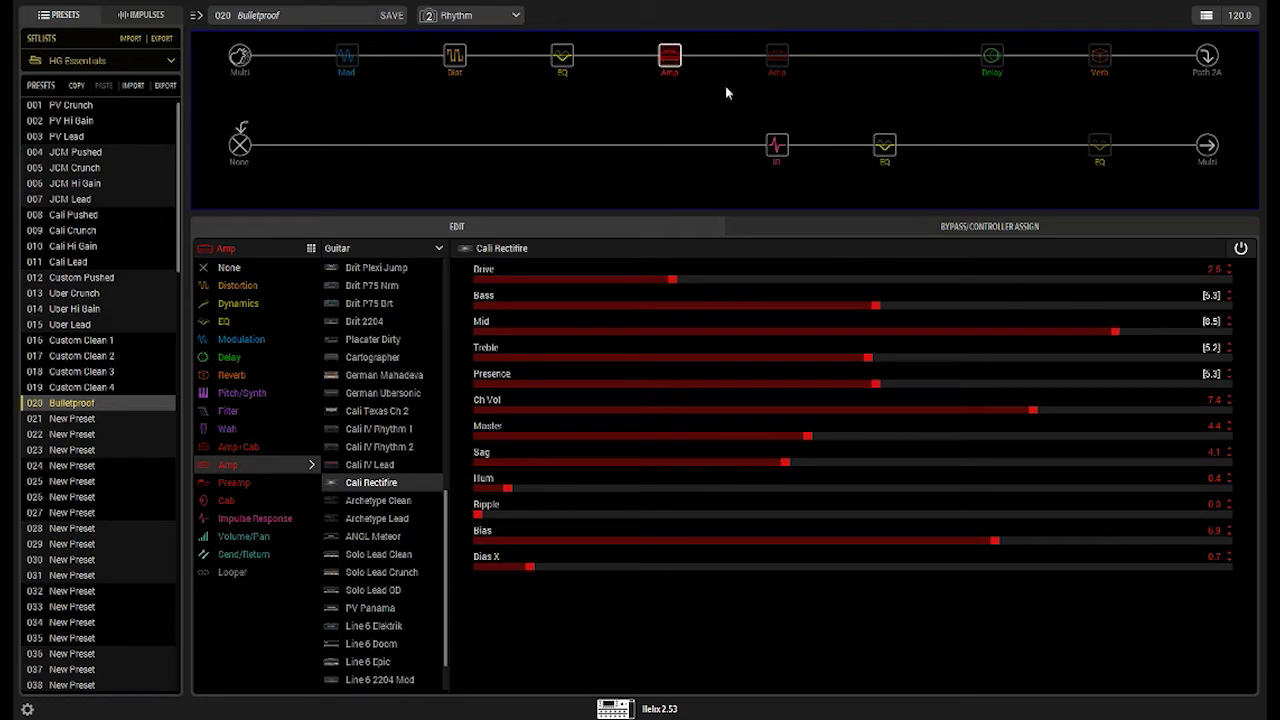
left_click(885, 147)
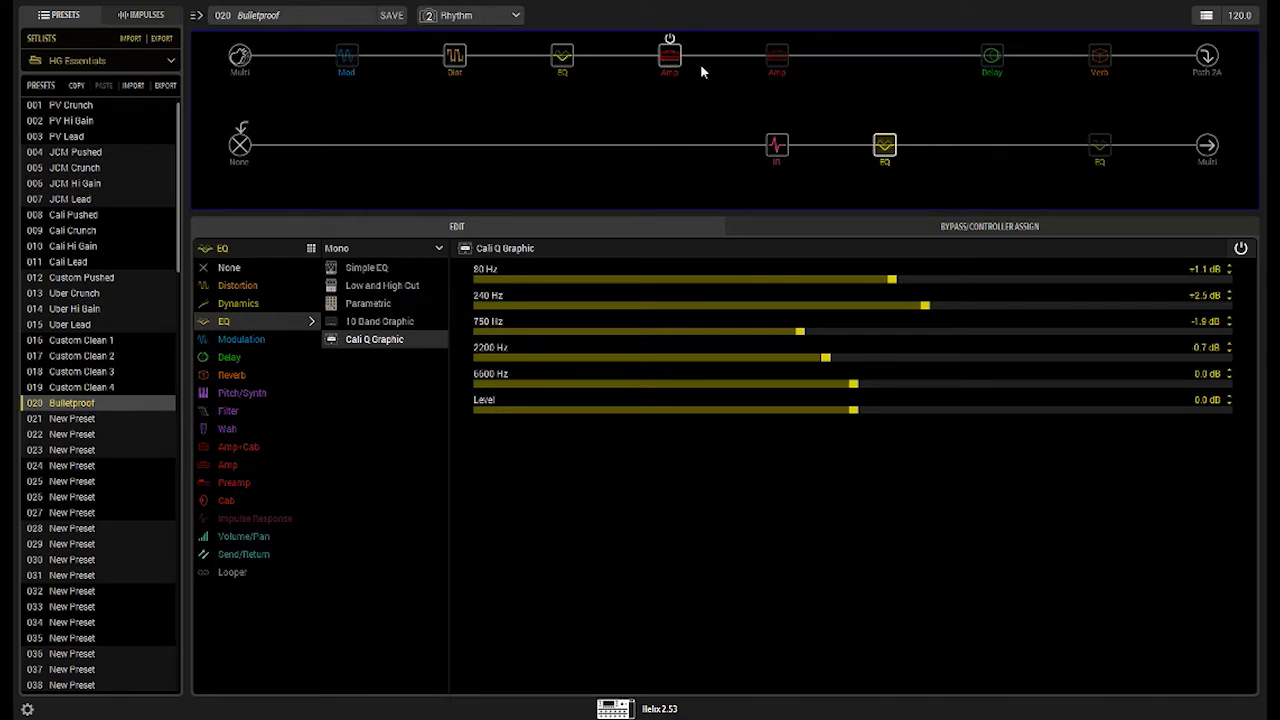
left_click(670, 56)
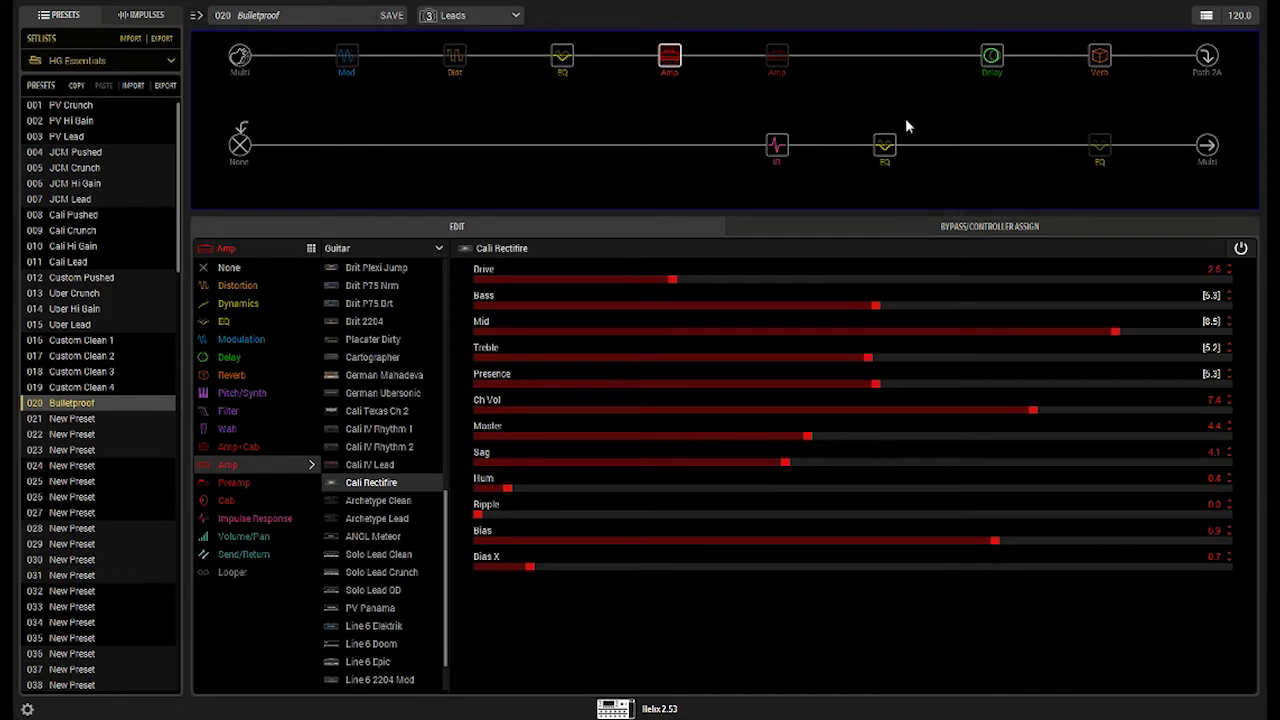
Step: Compare the Leads snapshot's Plate reverb and Dual Delay settings
left_click(1100, 56)
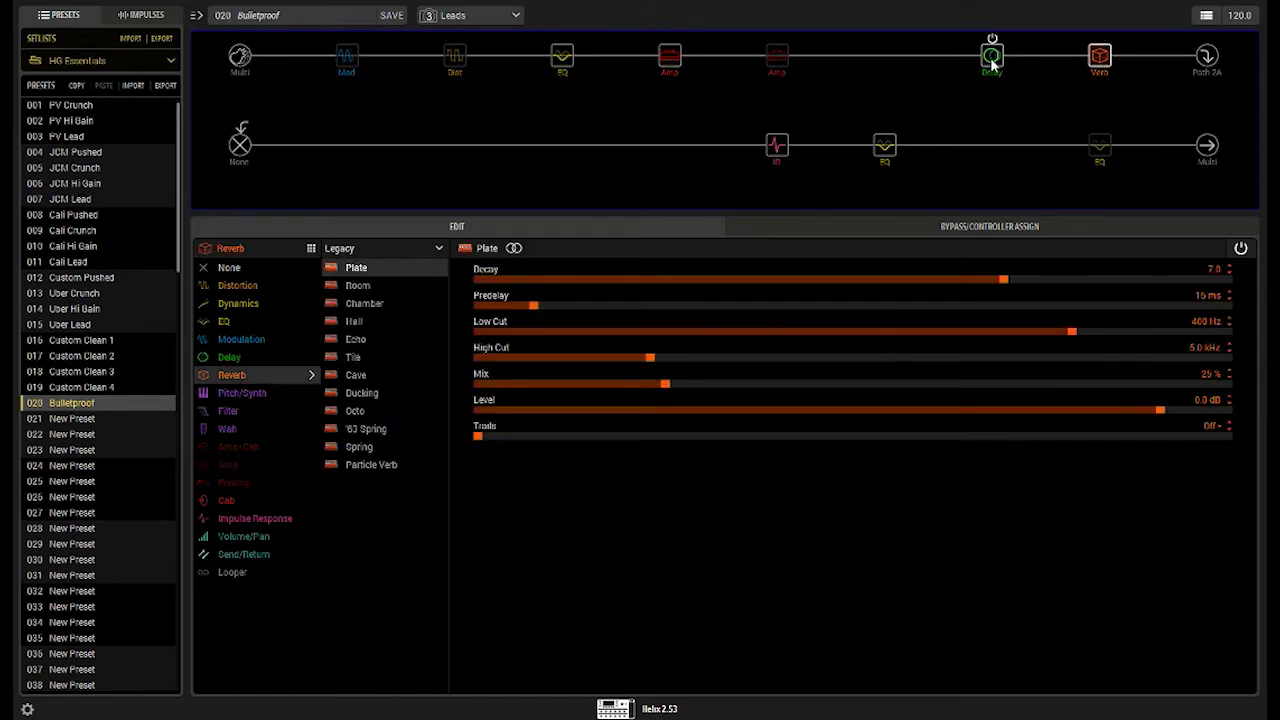
left_click(992, 60)
left_click(1100, 54)
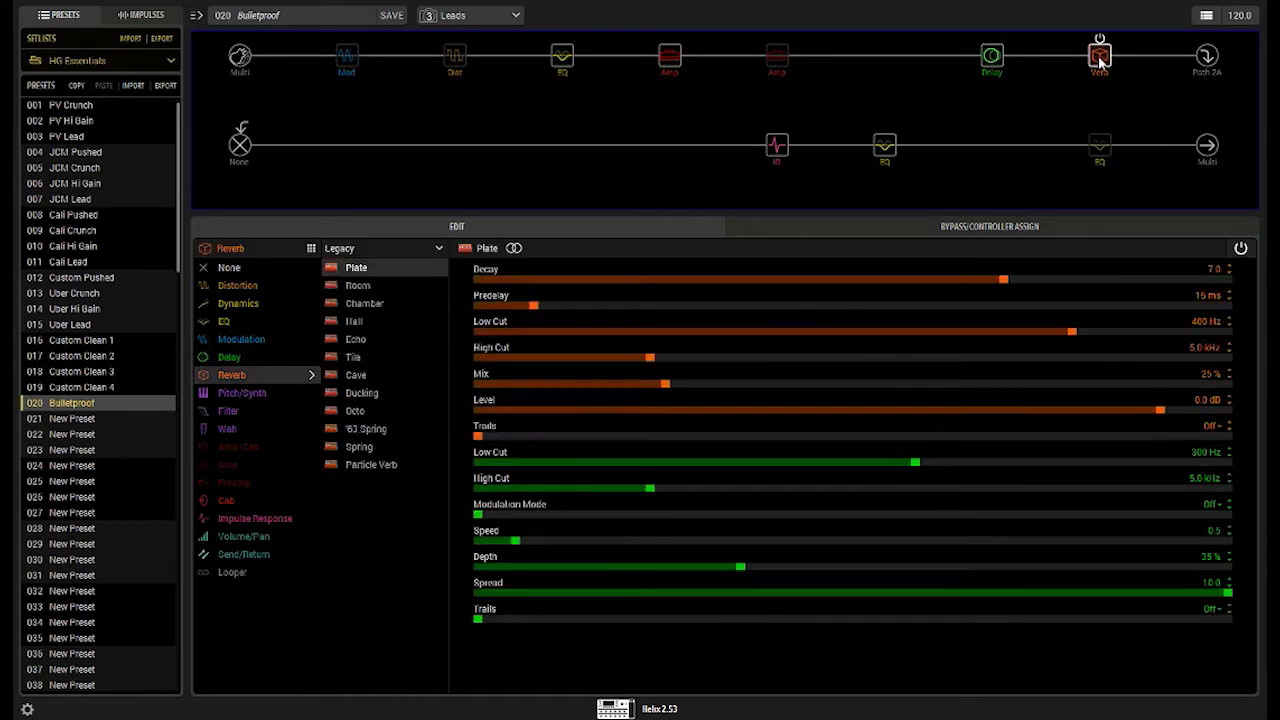
left_click(992, 56)
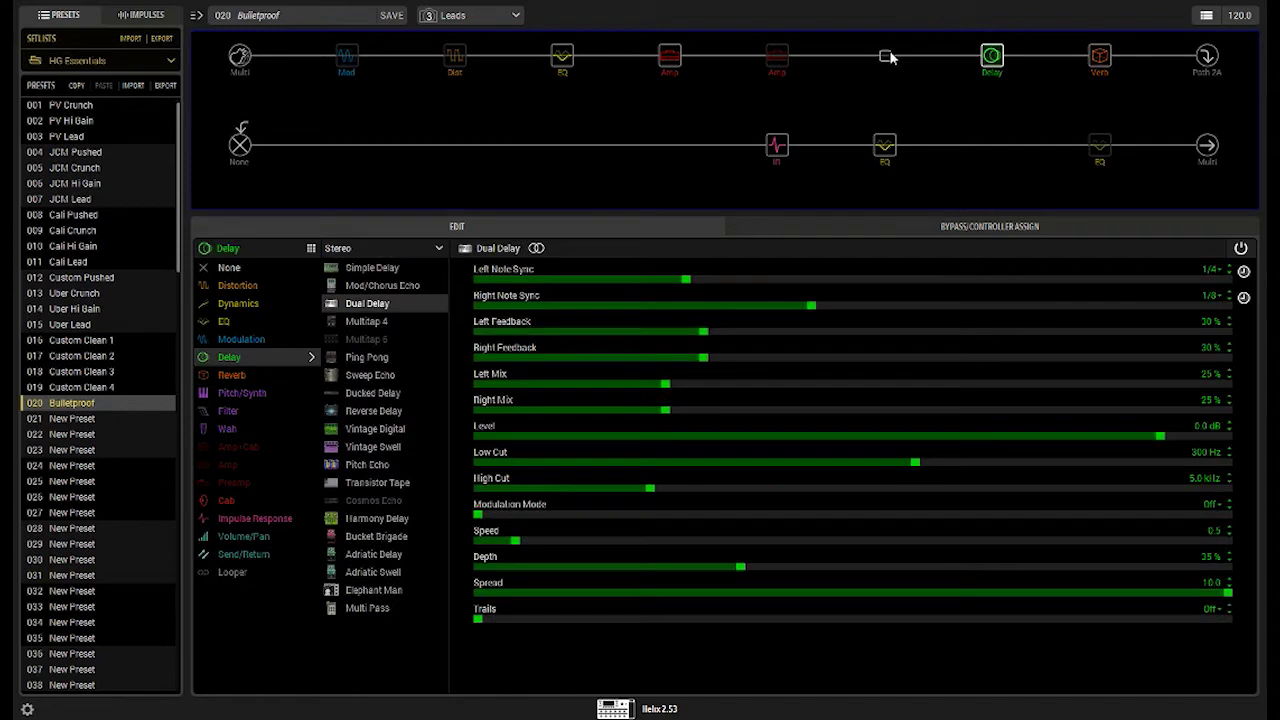
Step: Check the Cali Rectifire amp and both graphic EQs, then view Clean's US Small Tweed amp
left_click(670, 56)
left_click(564, 58)
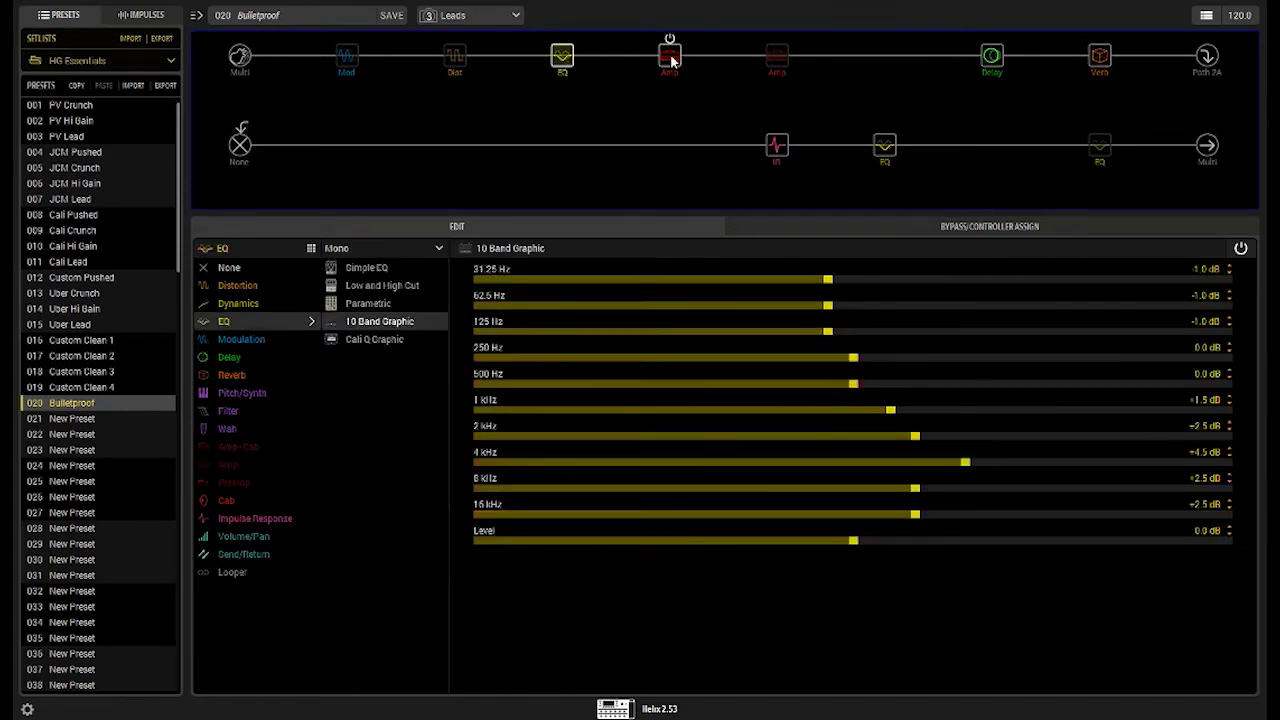
left_click(884, 142)
scroll(497, 8, "down", 1)
left_click(670, 56)
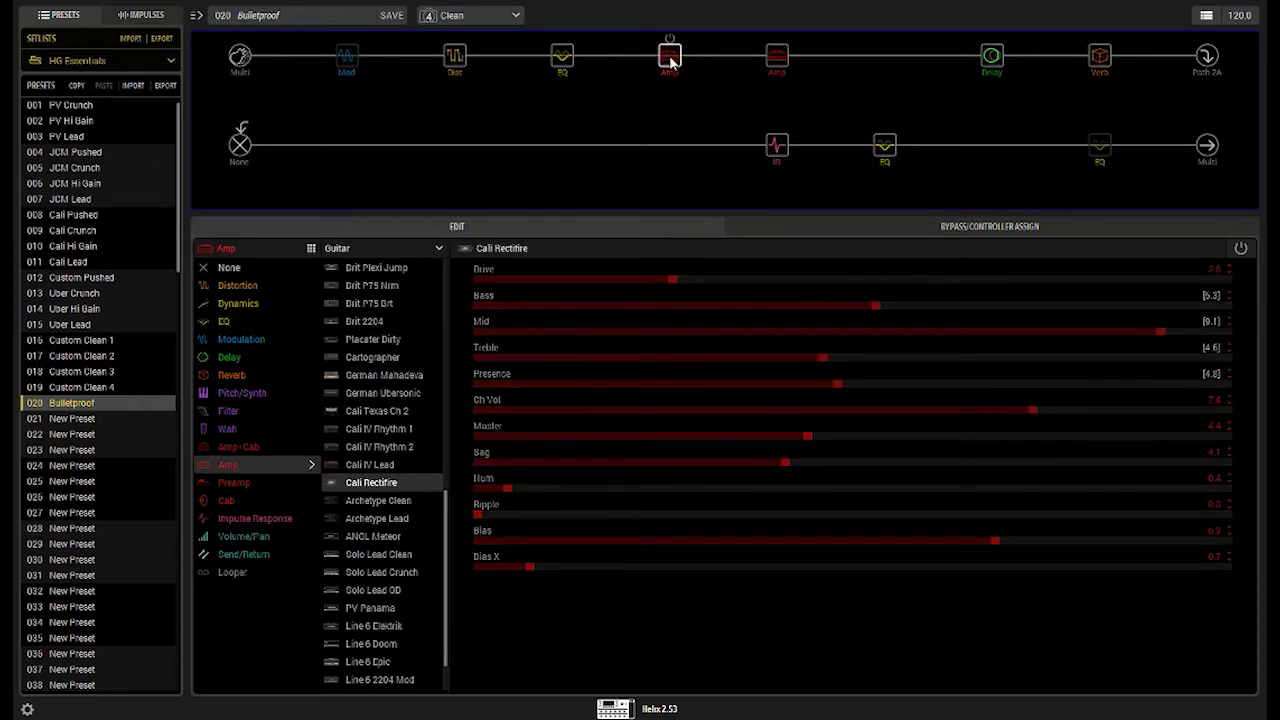
left_click(777, 56)
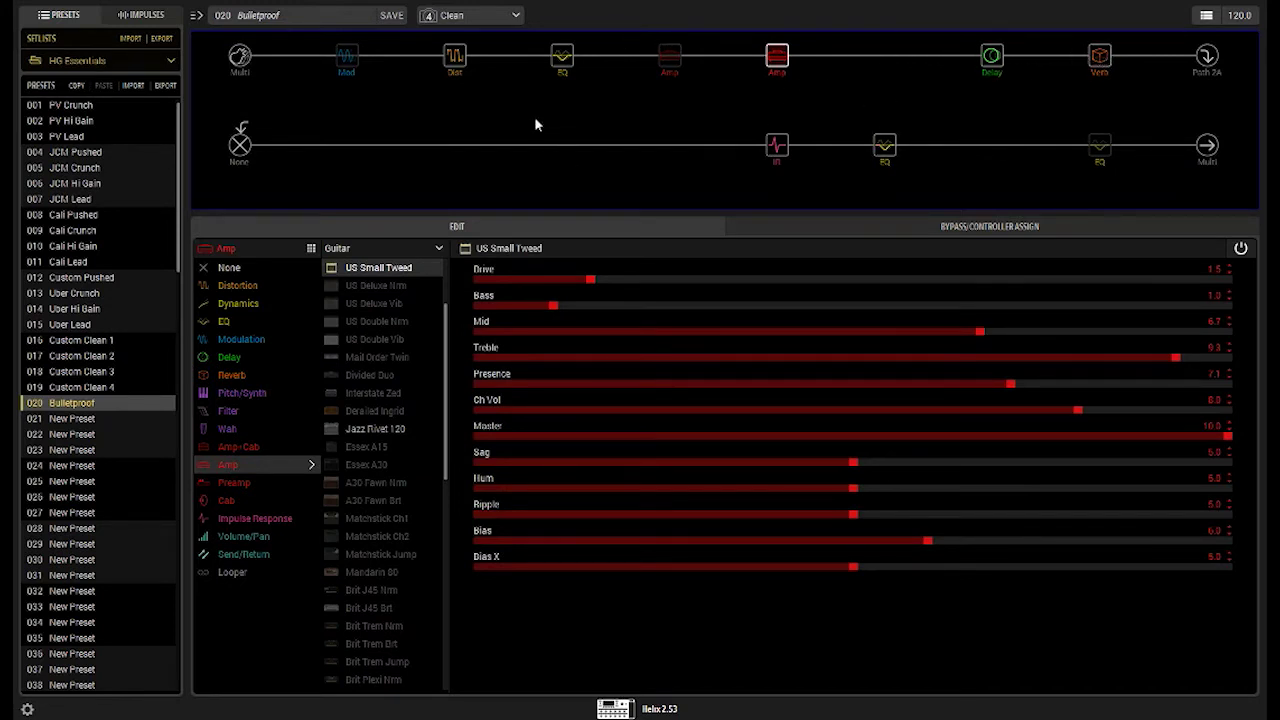
Step: Check the Scream 808 drive settings, then switch the preset to snapshot 2 Rhythm
left_click(454, 58)
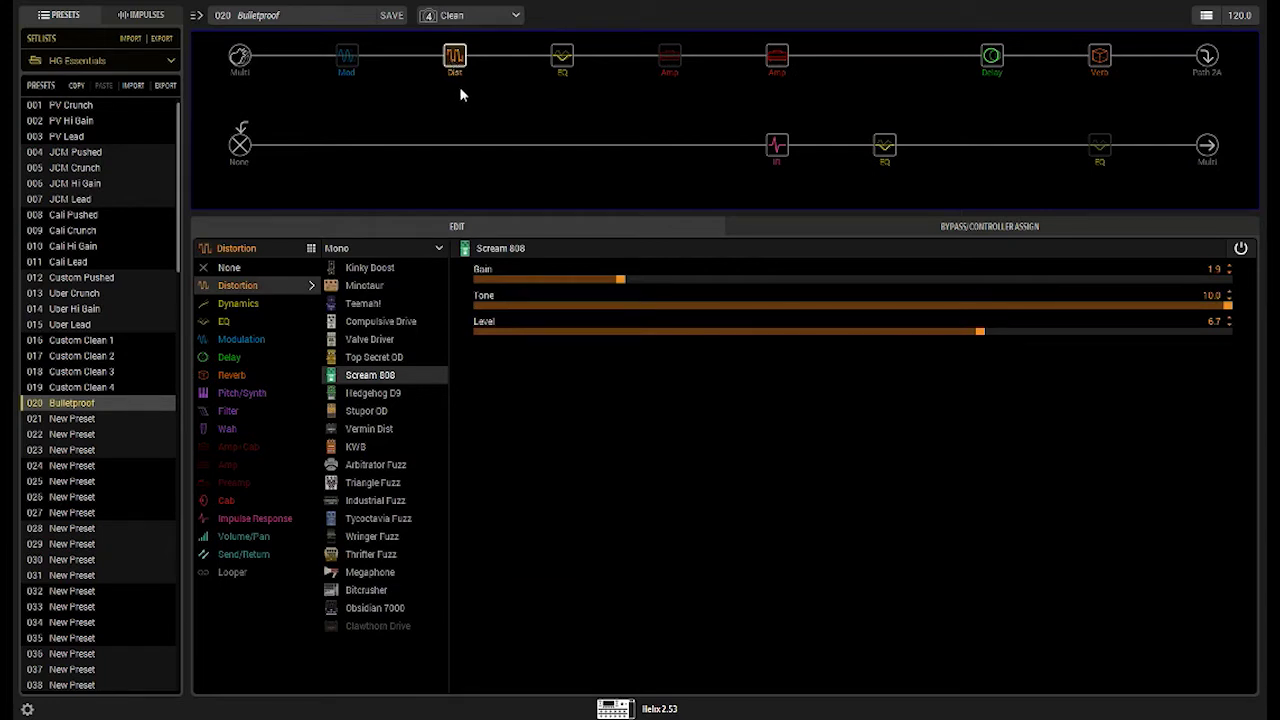
left_click(450, 15)
left_click(455, 52)
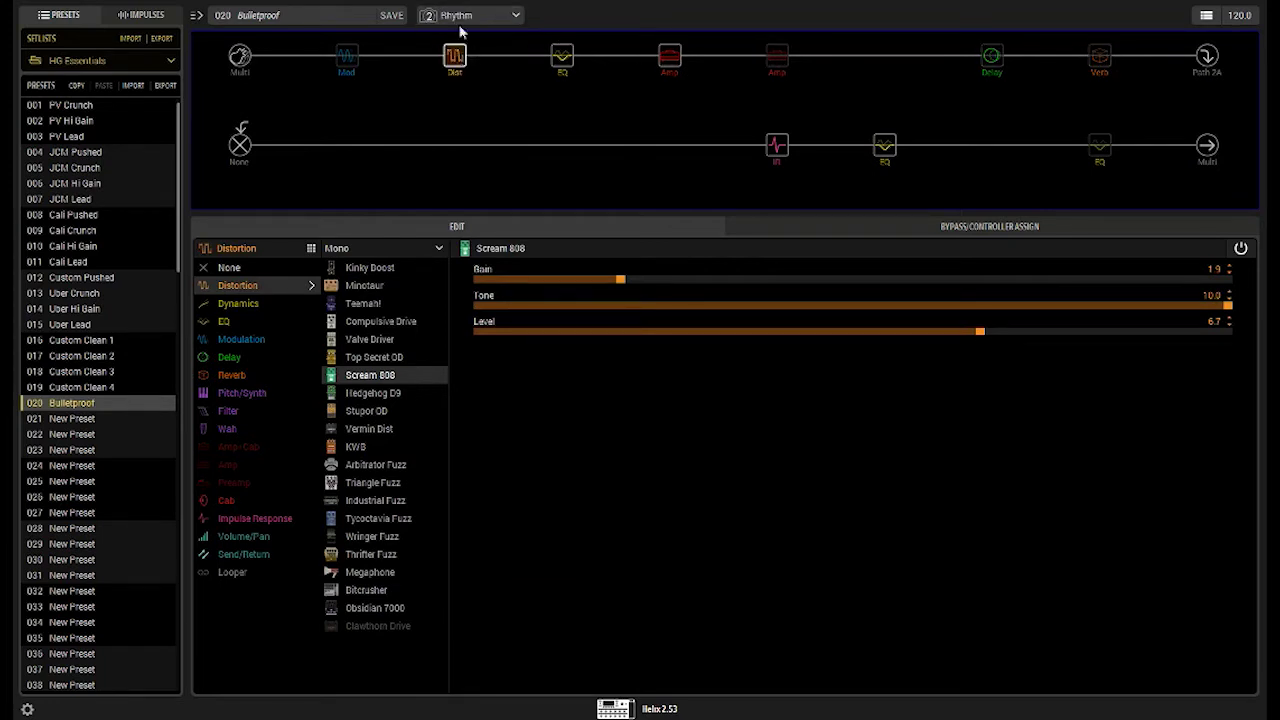
left_click(458, 15)
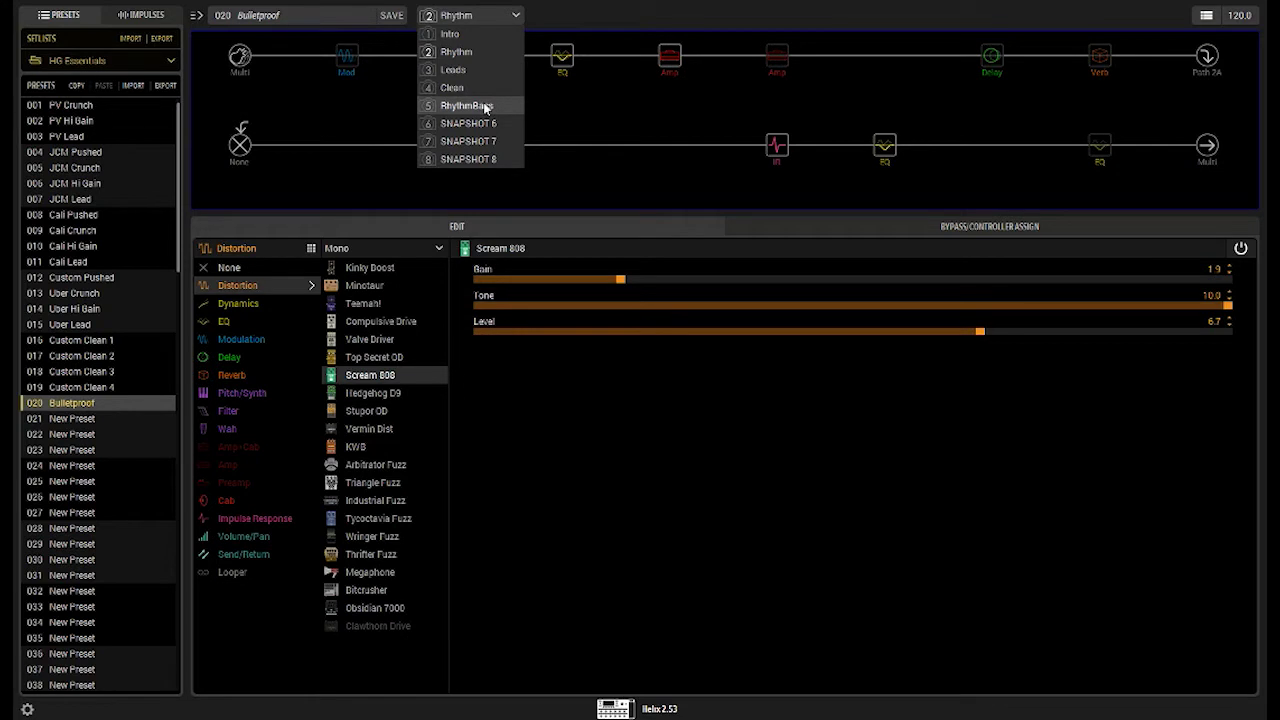
Step: View the Rhythm amp settings, then switch to 5 RhythmBass to compare its raised Bass
left_click(669, 55)
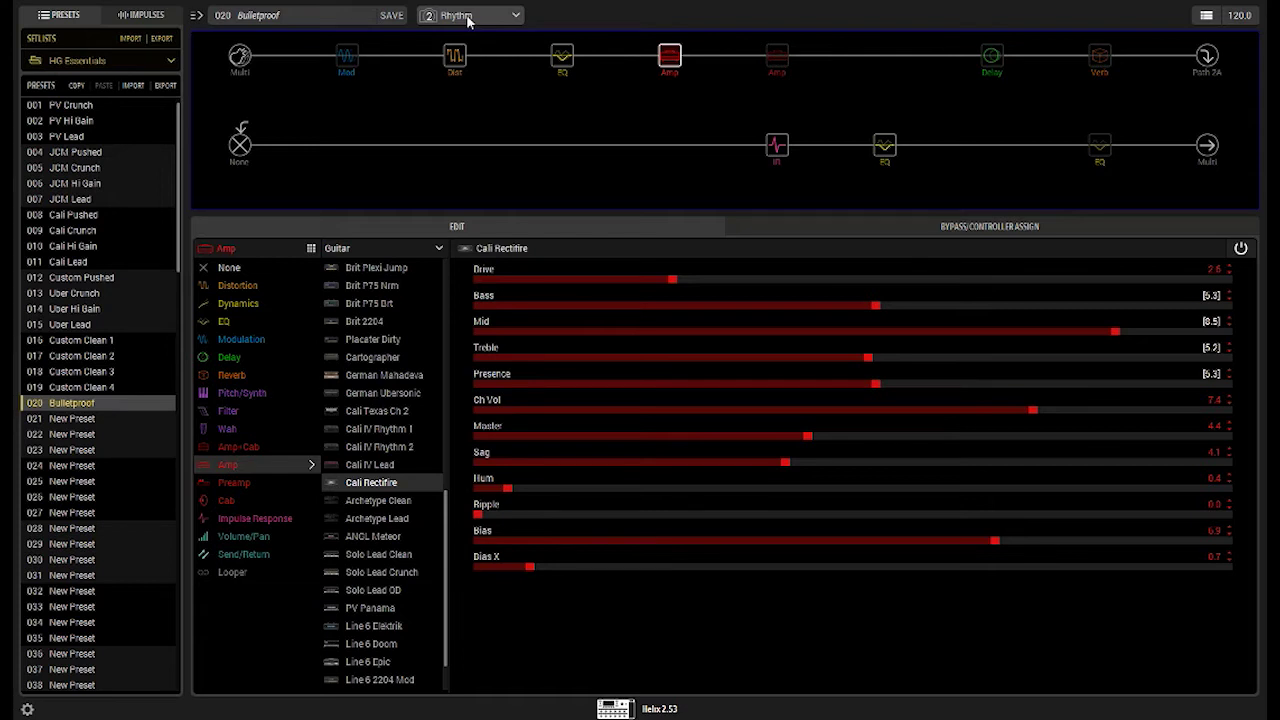
left_click(468, 17)
left_click(458, 108)
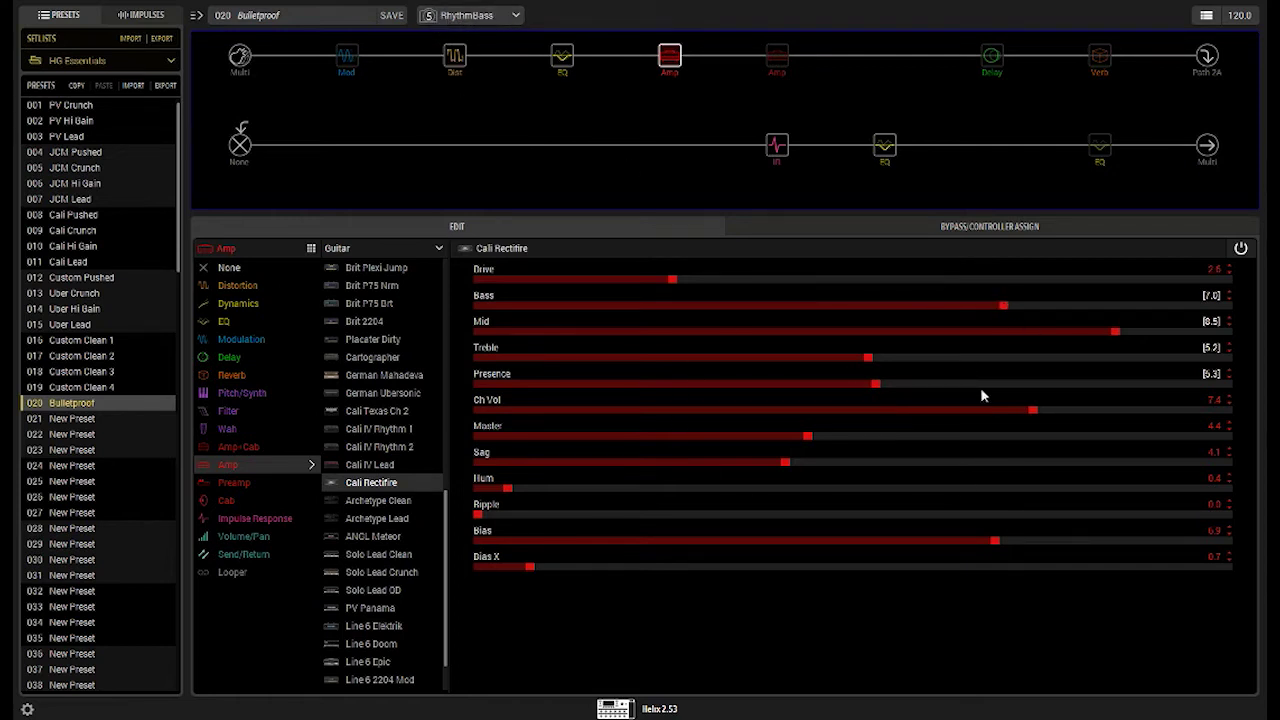
scroll(458, 17, "up", 3)
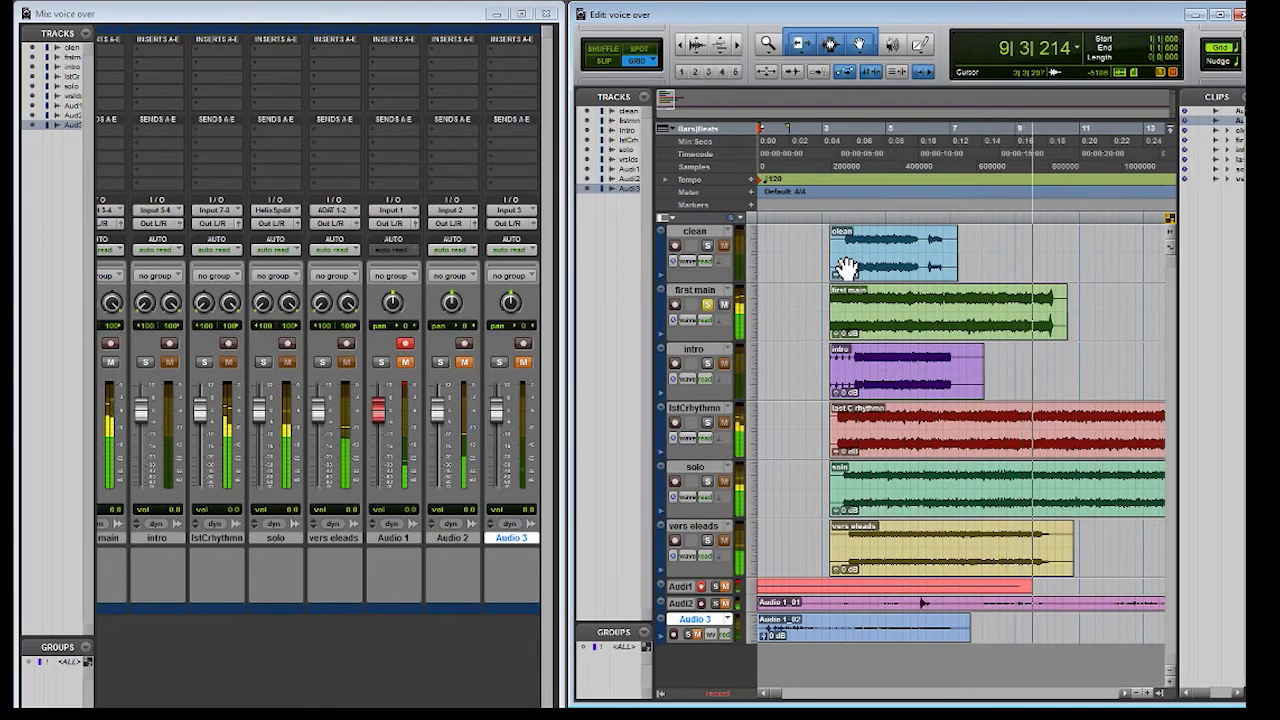
Step: Stop the running take and restart recording from bar 1, twice over
key("space")
key("ctrl+space")
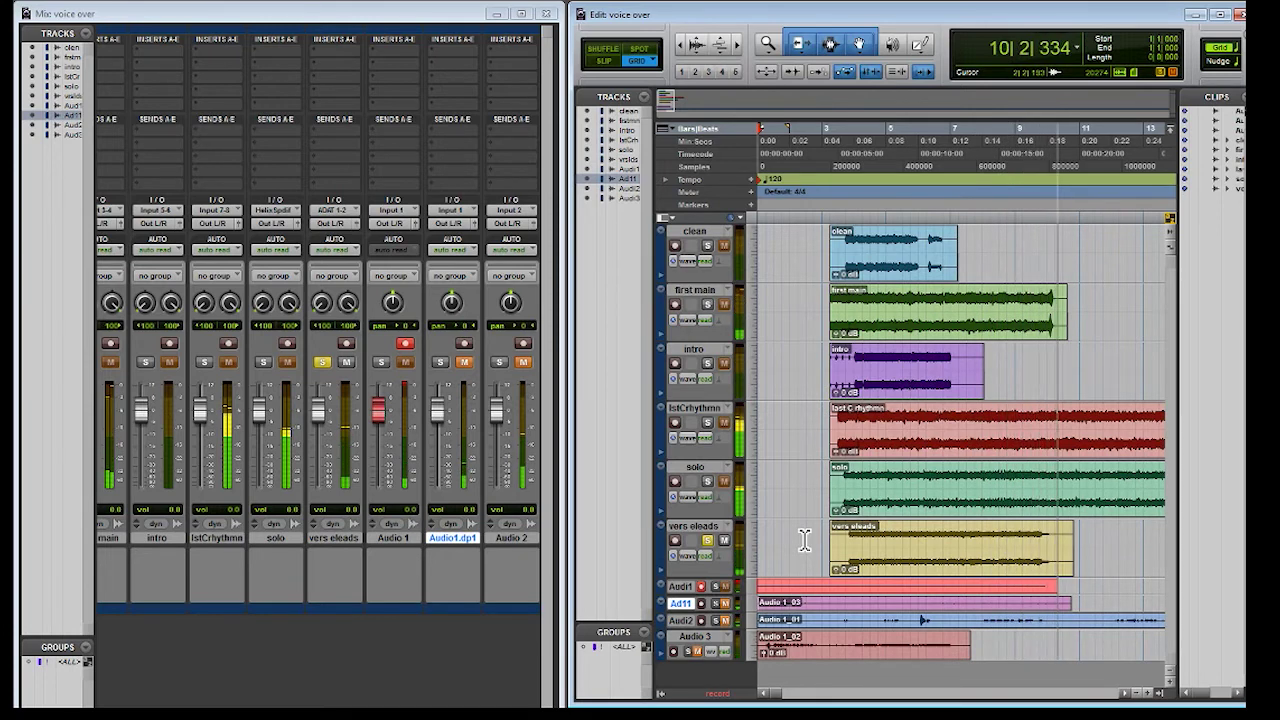
key("space")
key("ctrl+space")
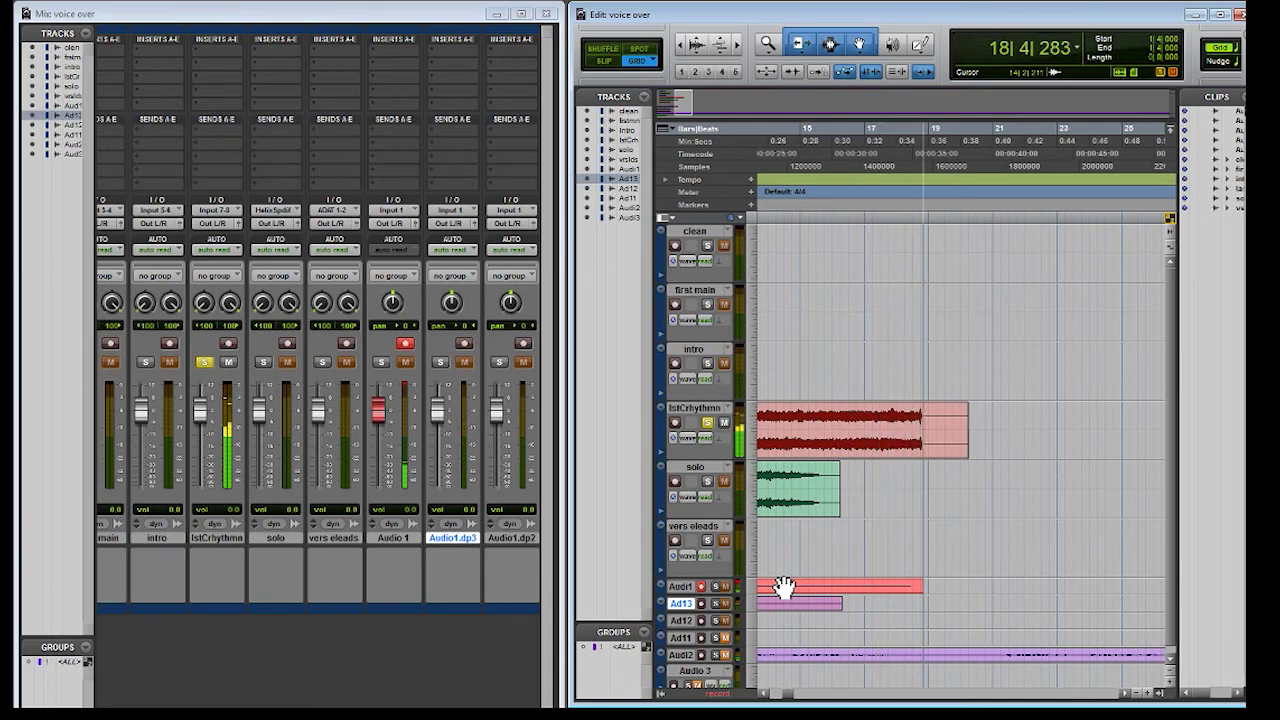
Step: Stop the running take and start recording another one from bar 1
key("space")
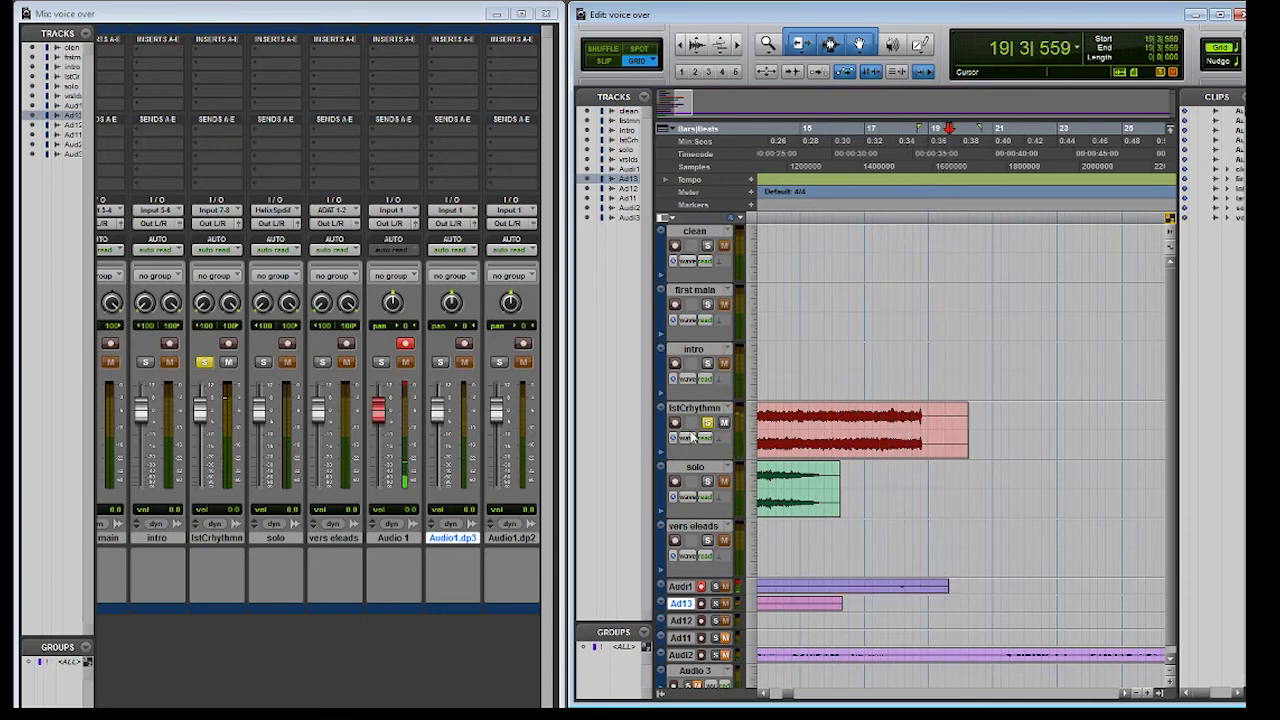
key("ctrl+space")
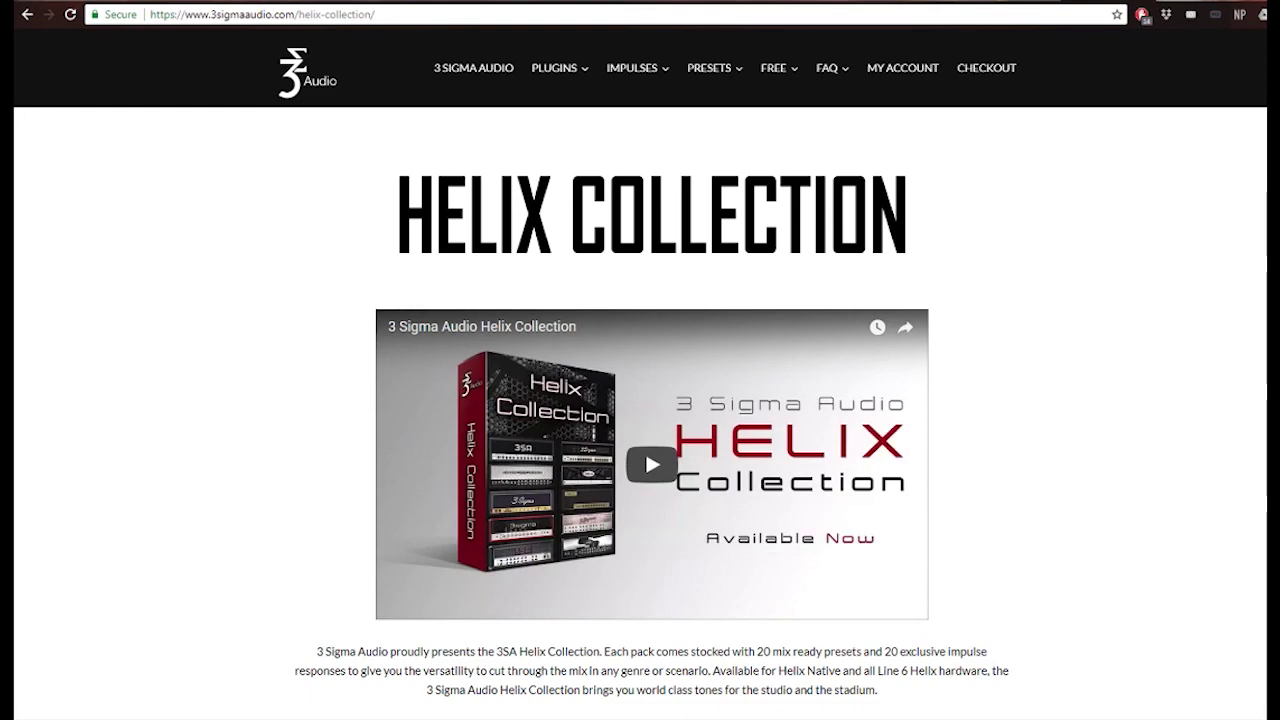
Step: Scroll down to the six $15.00 preset packs, from Hi Gain Essentials to Bass Essentials
scroll(640, 400, "down", 5)
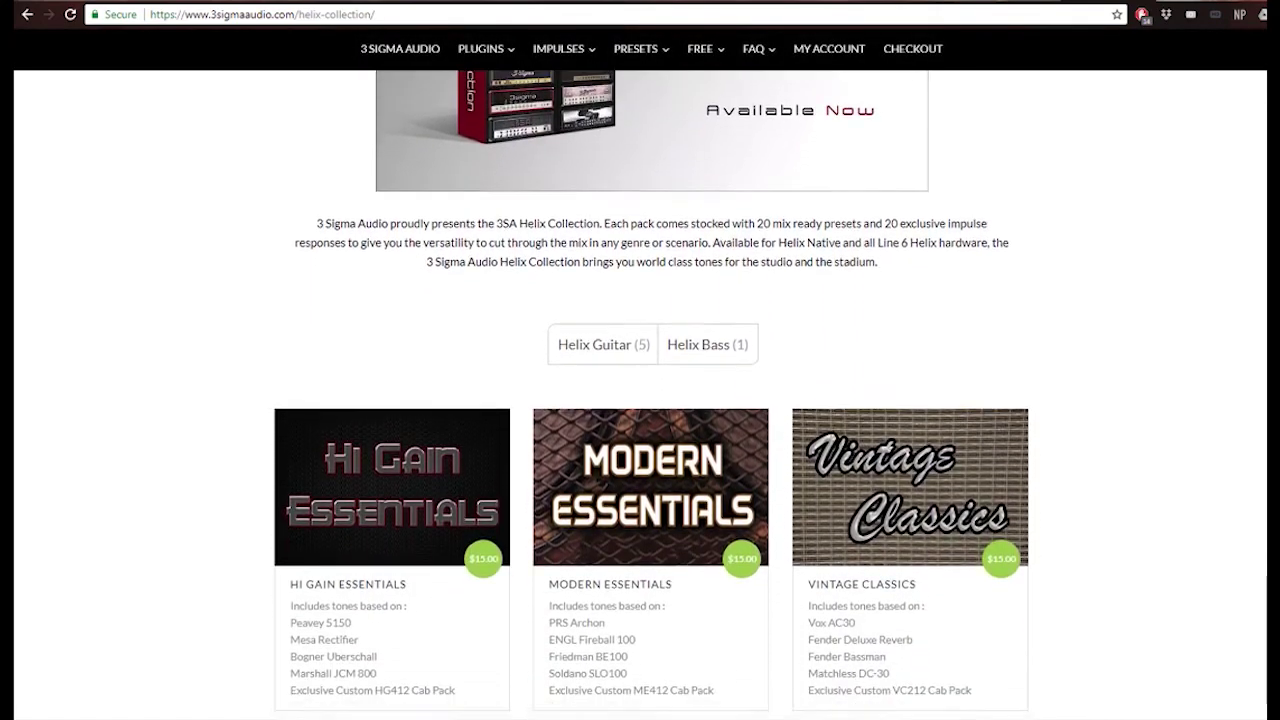
scroll(640, 400, "down", 3)
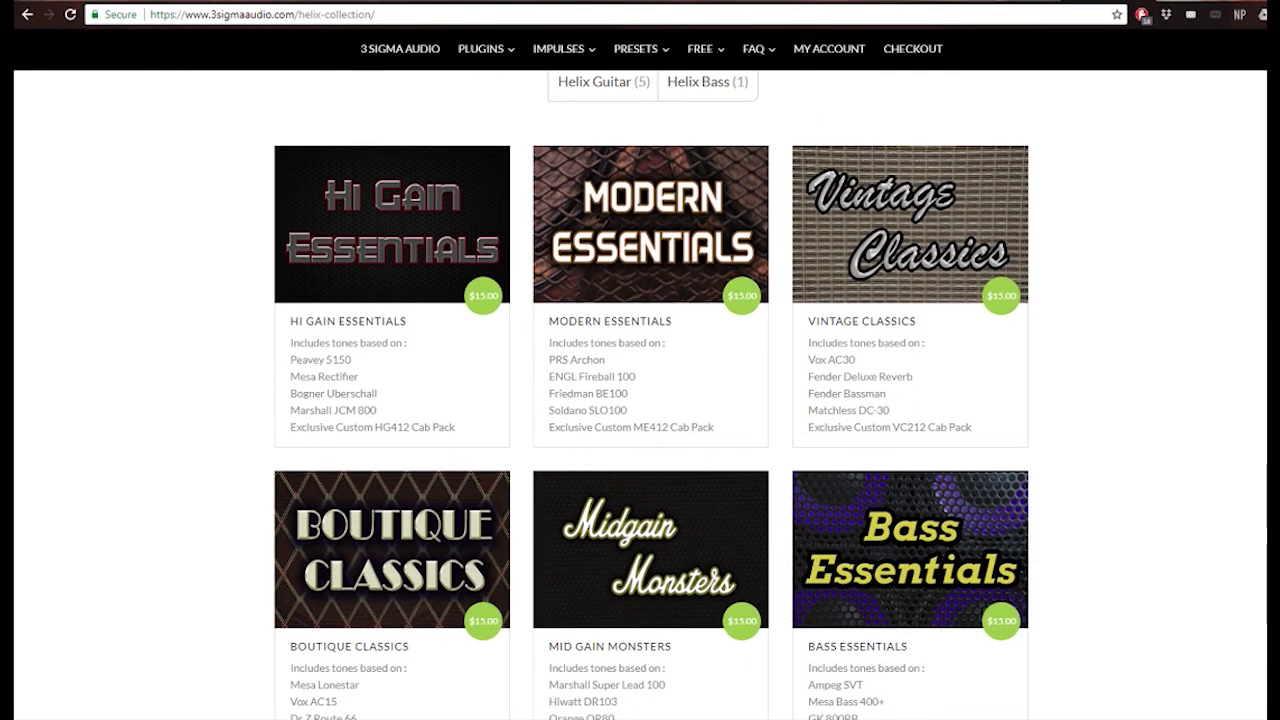